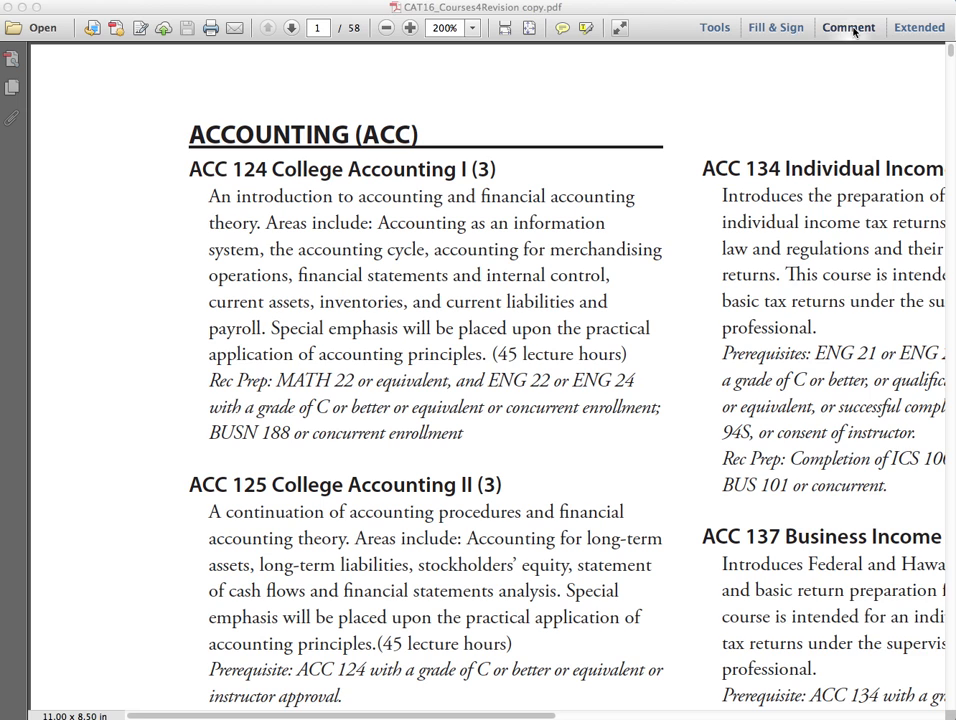
Add an insert-text comment before "Areas include" in the ACC 124 description reading "the actual text that will display in catalog"
{"action": "left_click", "coordinate": [853, 31]}
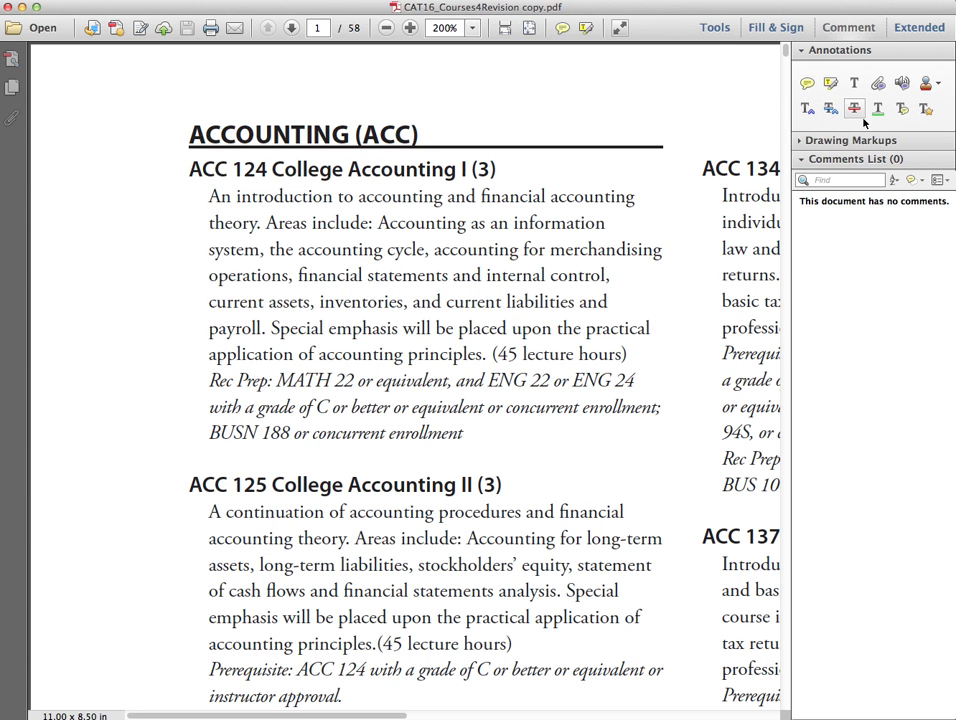
{"action": "left_click", "coordinate": [807, 110]}
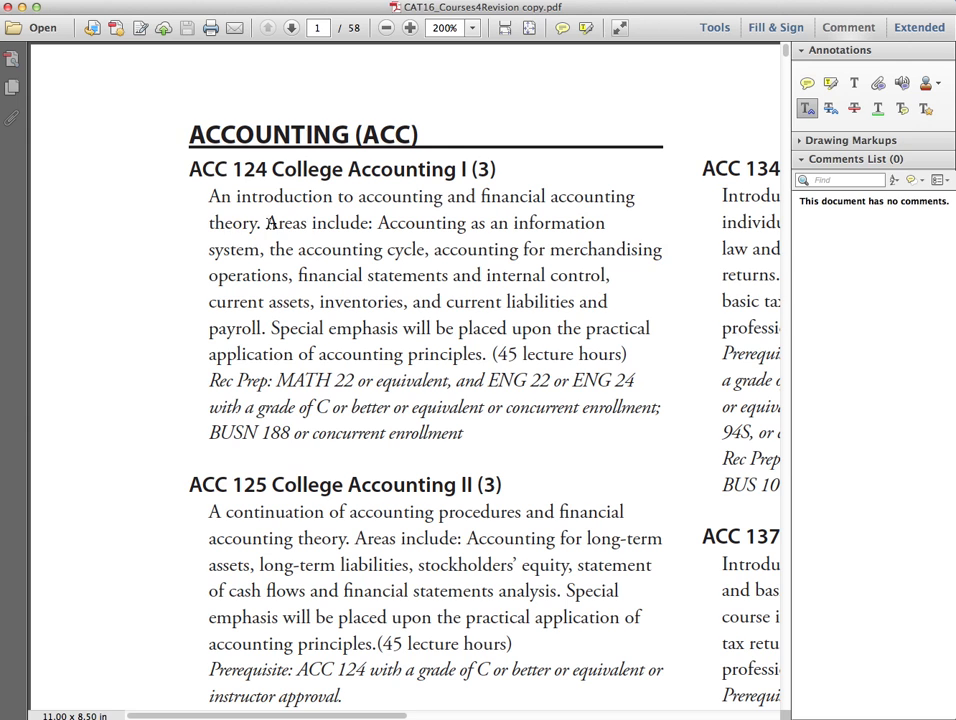
{"action": "left_click", "coordinate": [266, 224]}
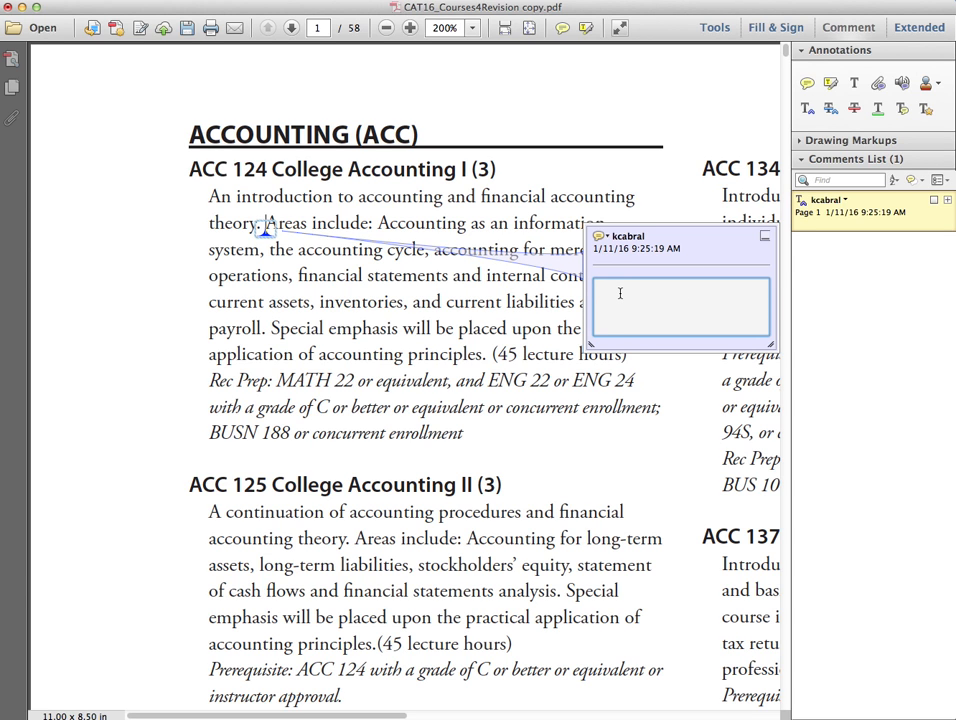
{"action": "type", "text": "the actual text that will display in catalog"}
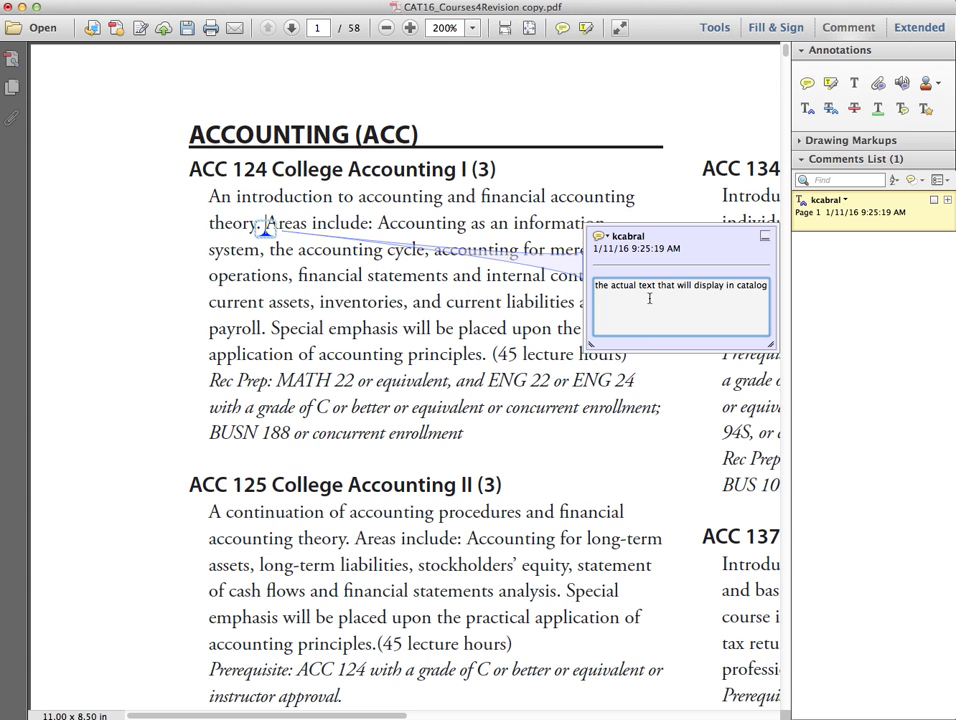
{"action": "left_click", "coordinate": [638, 390]}
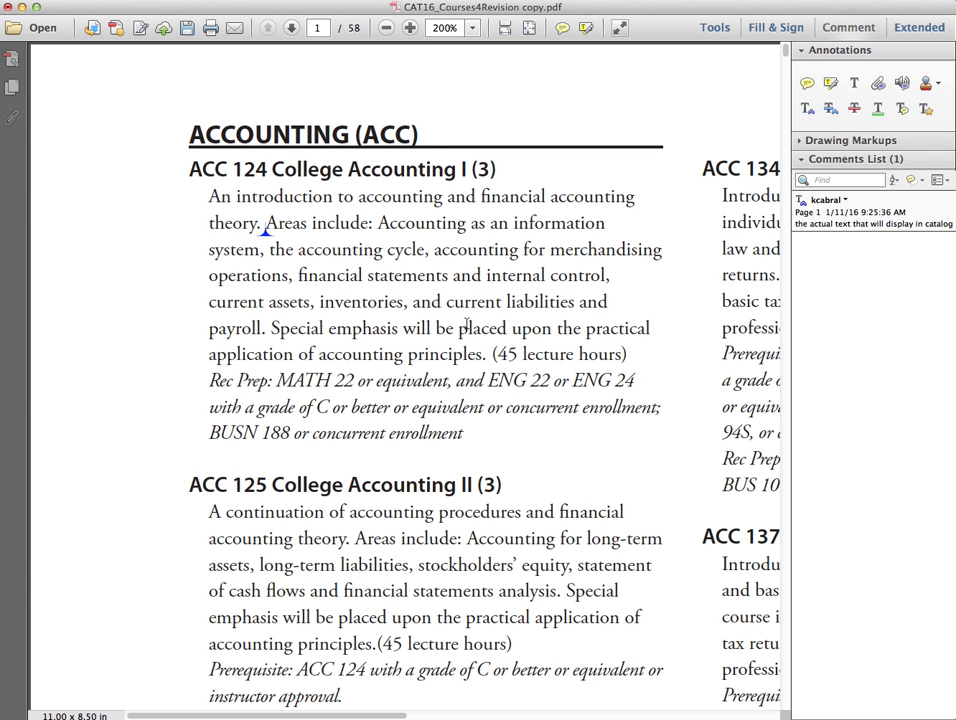
Add an insert-text comment before "current liabilities" in the ACC 124 description reading "type new text"
{"action": "left_click", "coordinate": [447, 302]}
{"action": "left_click", "coordinate": [808, 109]}
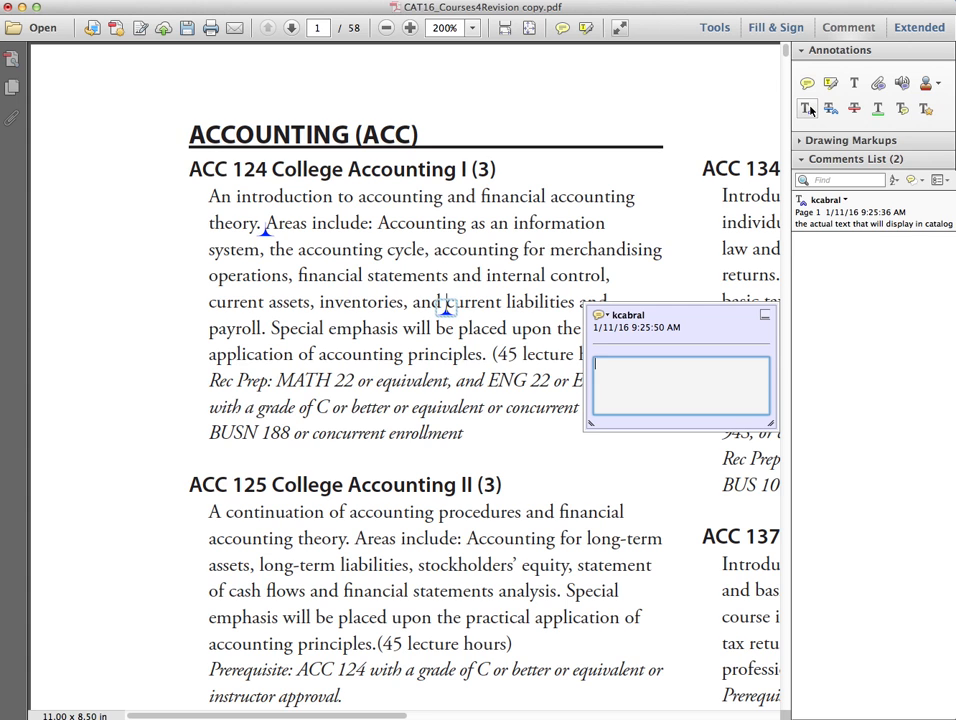
{"action": "type", "text": "type new"}
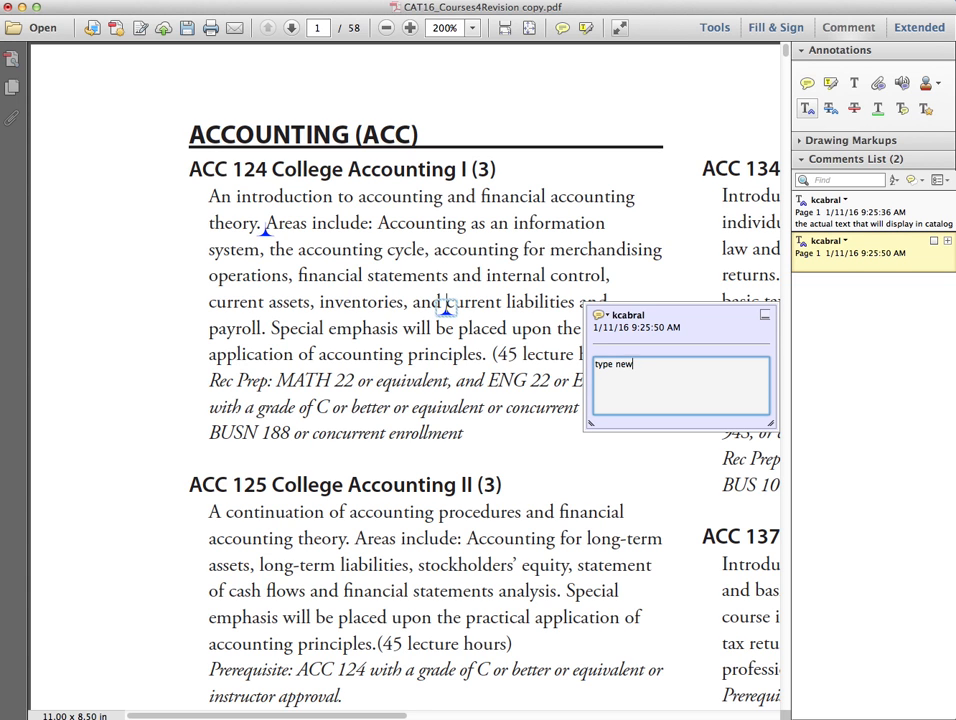
{"action": "type", "text": " text"}
{"action": "left_click", "coordinate": [702, 481]}
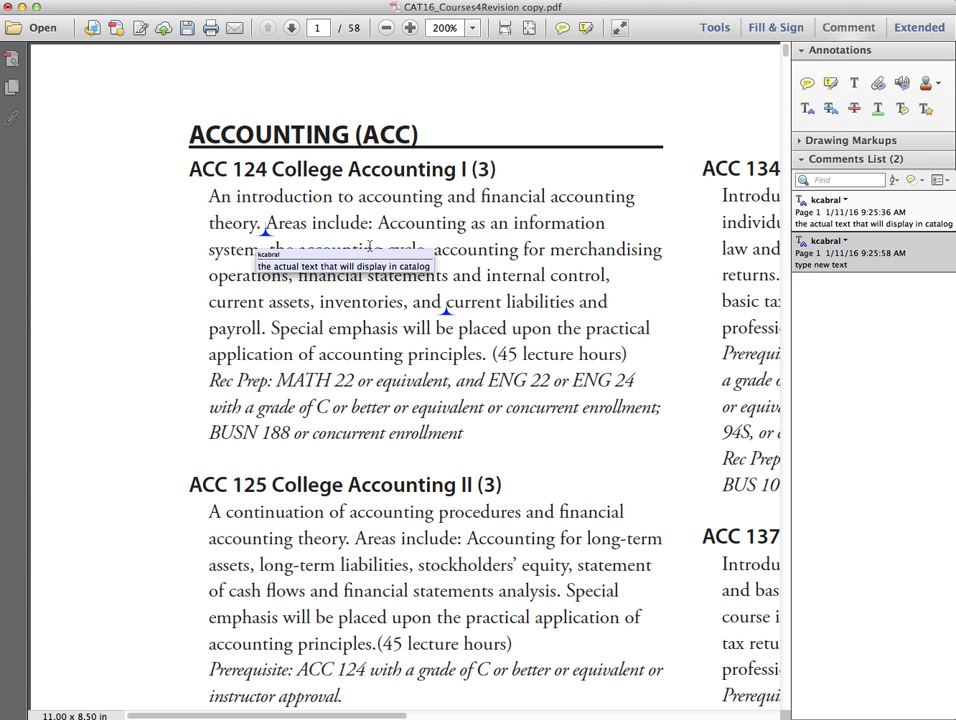
{"action": "mouse_move", "coordinate": [461, 321]}
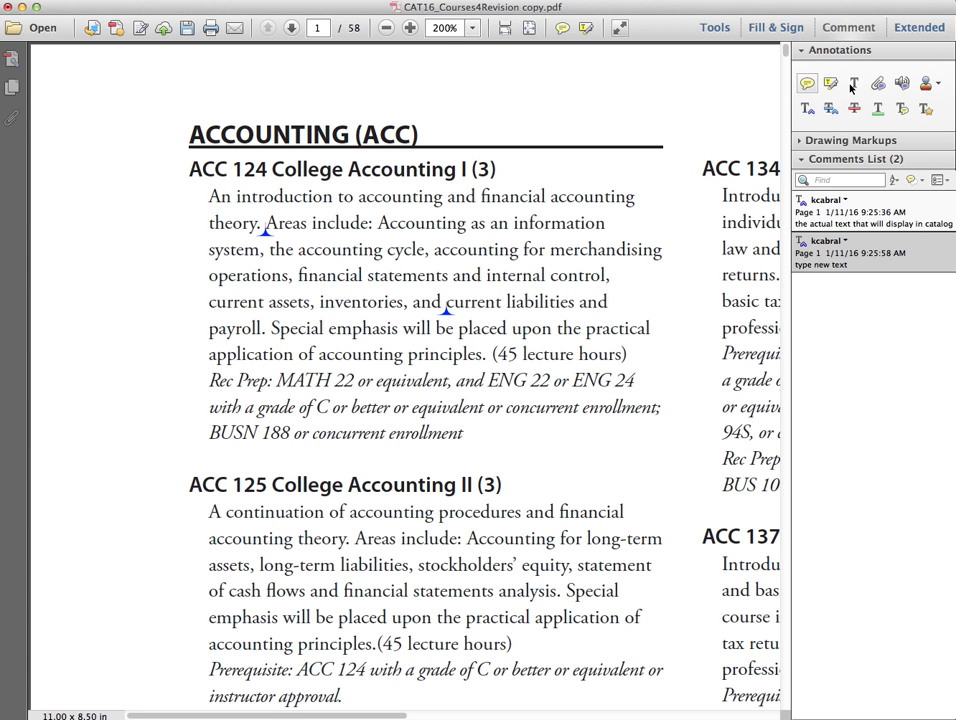
{"action": "left_click", "coordinate": [872, 455]}
{"action": "left_click", "coordinate": [870, 212]}
{"action": "left_click", "coordinate": [864, 497]}
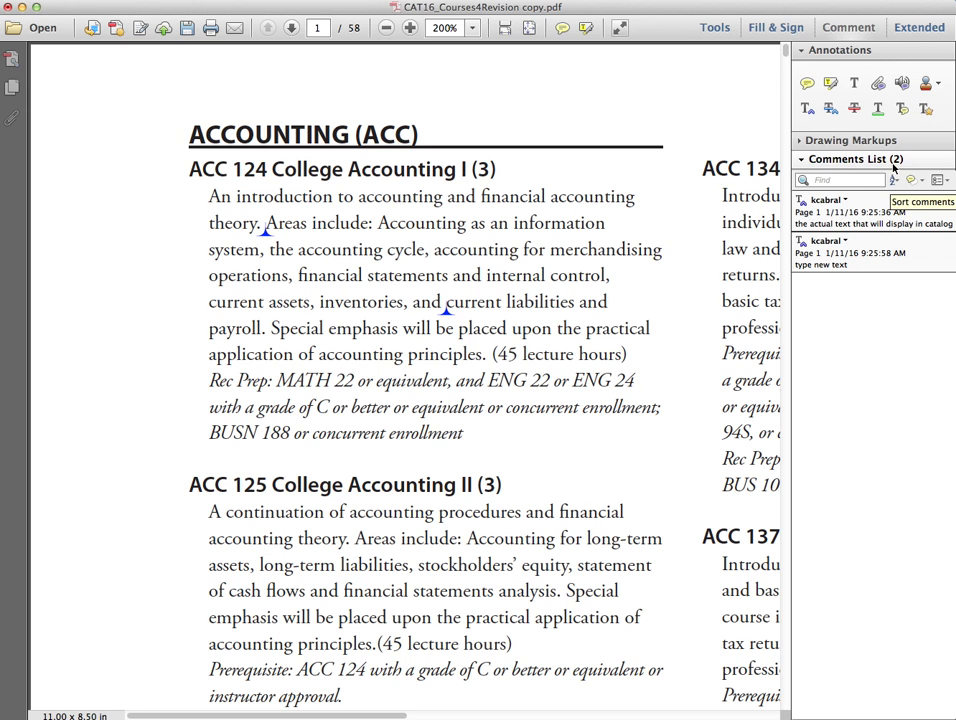
{"action": "left_click", "coordinate": [897, 247]}
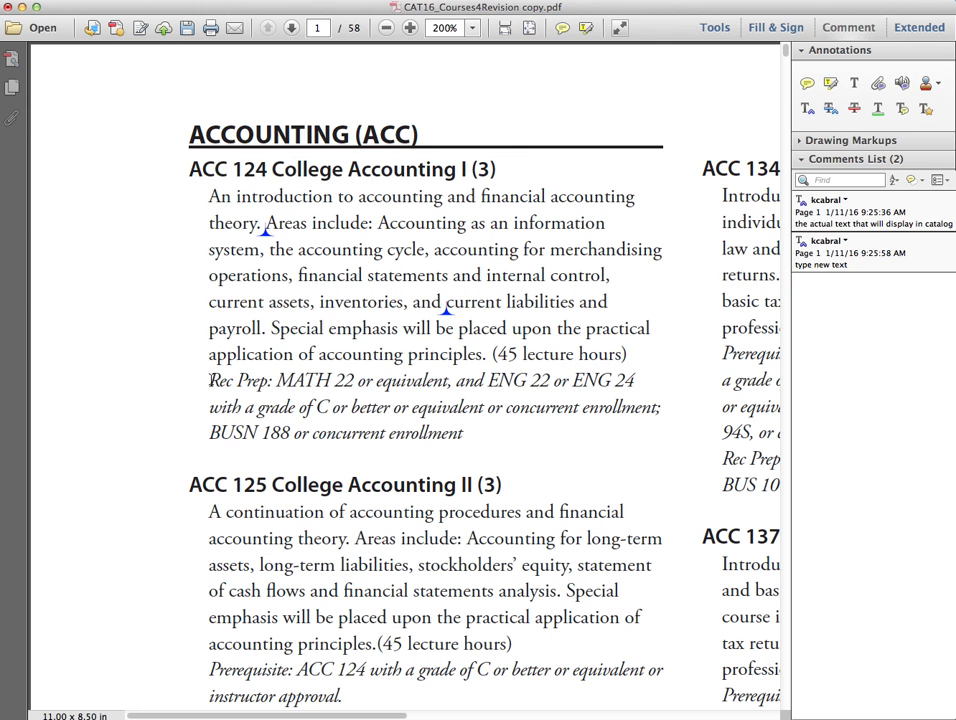
Mark the italic Rec Prep text of ACC 124 for replacement with "the actual text that will display in catalog"
{"action": "left_click_drag", "start_coordinate": [211, 380], "coordinate": [456, 440]}
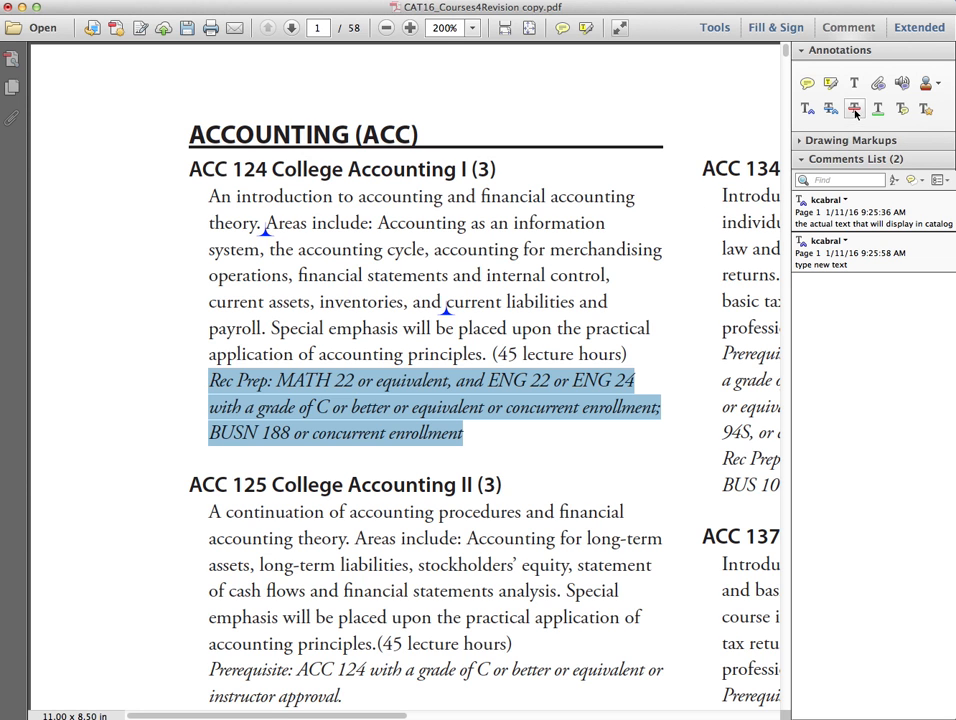
{"action": "left_click", "coordinate": [830, 112]}
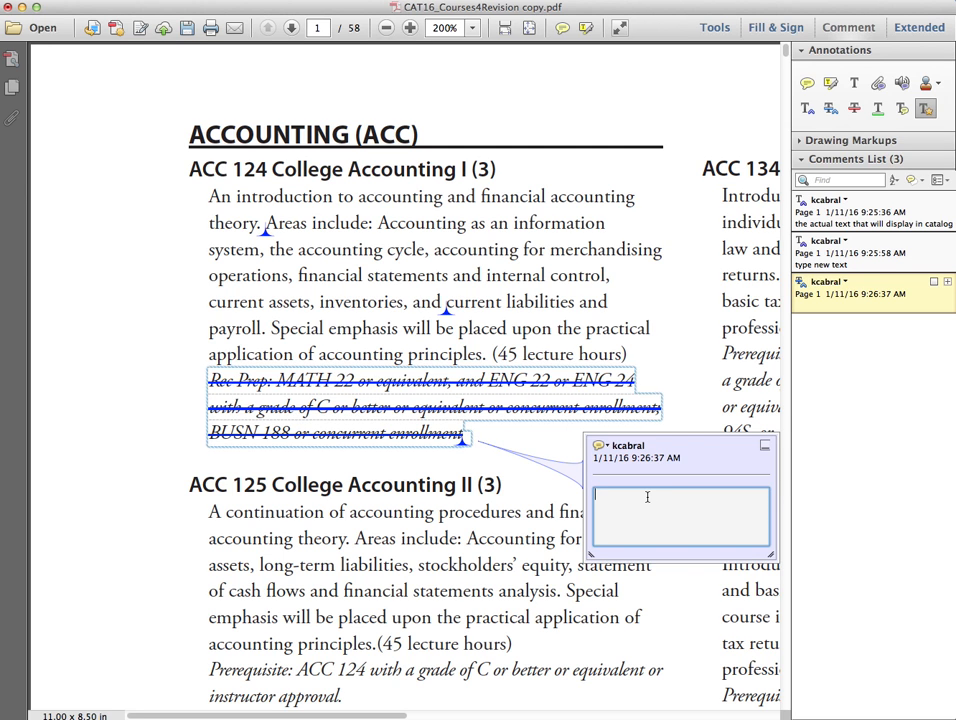
{"action": "type", "text": "the actual text that will display in catalog"}
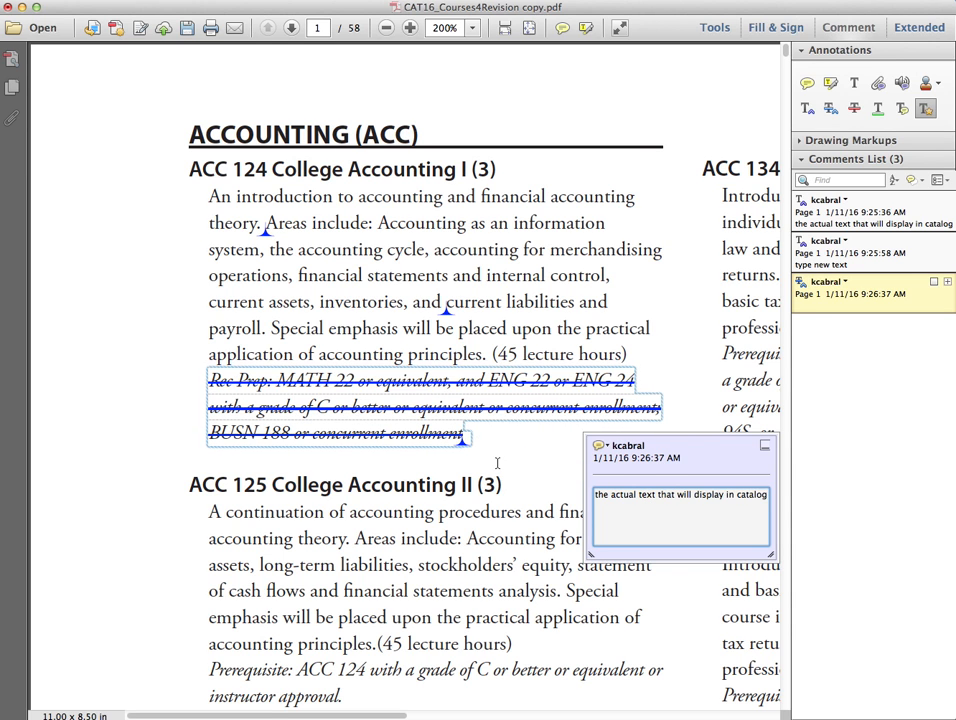
{"action": "left_click", "coordinate": [497, 514]}
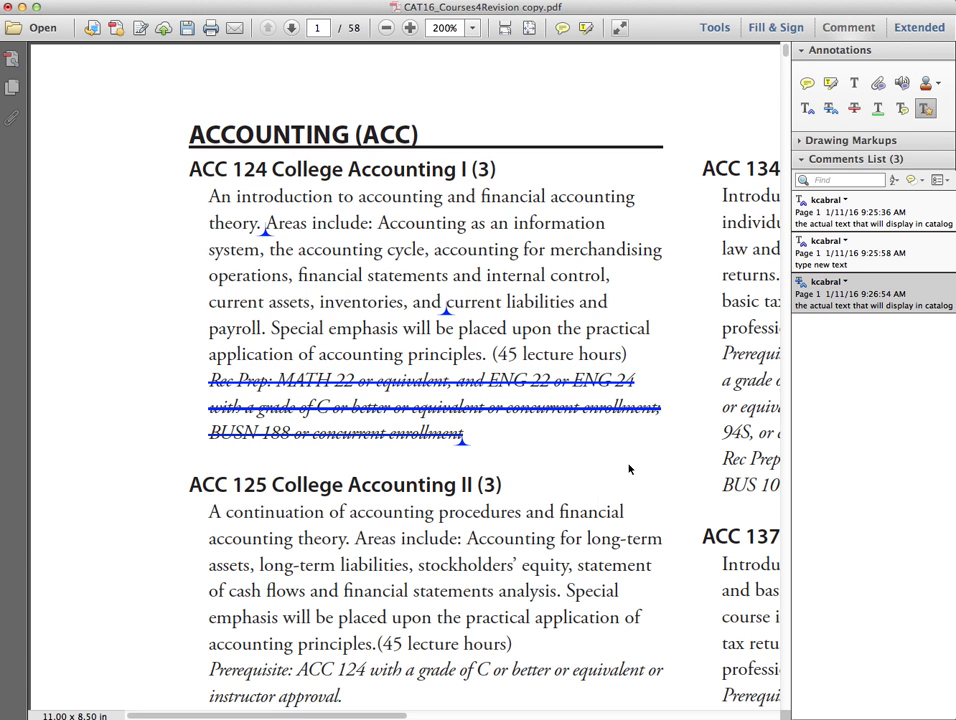
Strike through the whole ACC 125 College Accounting II entry and the words "financial accounting" in the ACC 124 description
{"action": "left_click", "coordinate": [194, 486]}
{"action": "left_click_drag", "start_coordinate": [194, 486], "coordinate": [349, 703]}
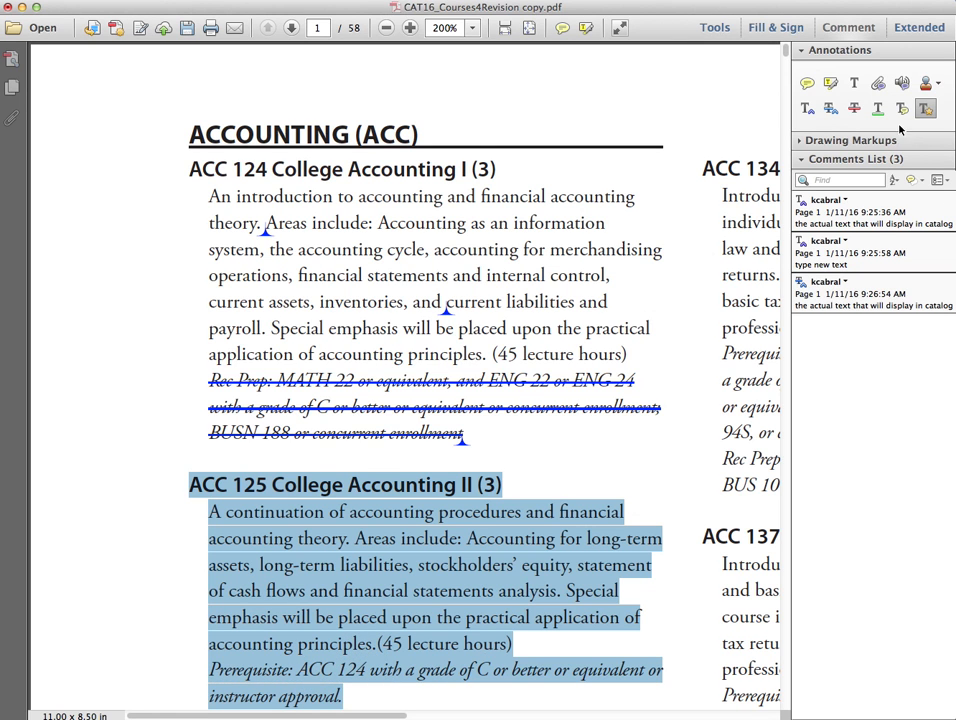
{"action": "left_click", "coordinate": [855, 109]}
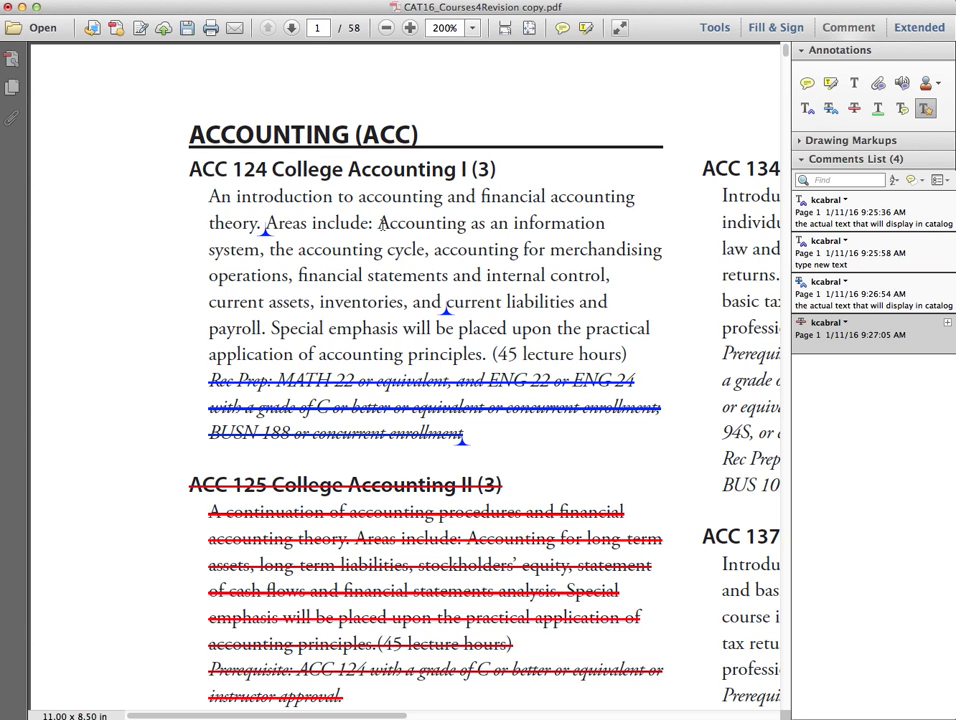
{"action": "left_click", "coordinate": [856, 110]}
{"action": "left_click_drag", "start_coordinate": [481, 197], "coordinate": [630, 199]}
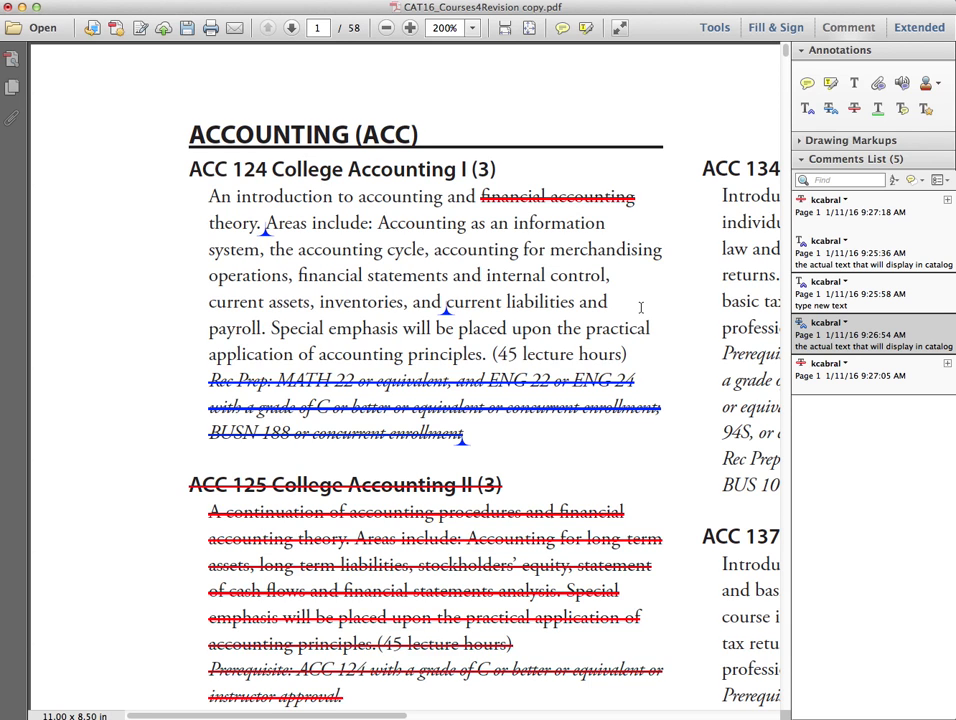
Place a sticky note above the ACCOUNTING (ACC) heading reading "to place in reverse alpha order"
{"action": "left_click", "coordinate": [811, 85]}
{"action": "left_click", "coordinate": [808, 86]}
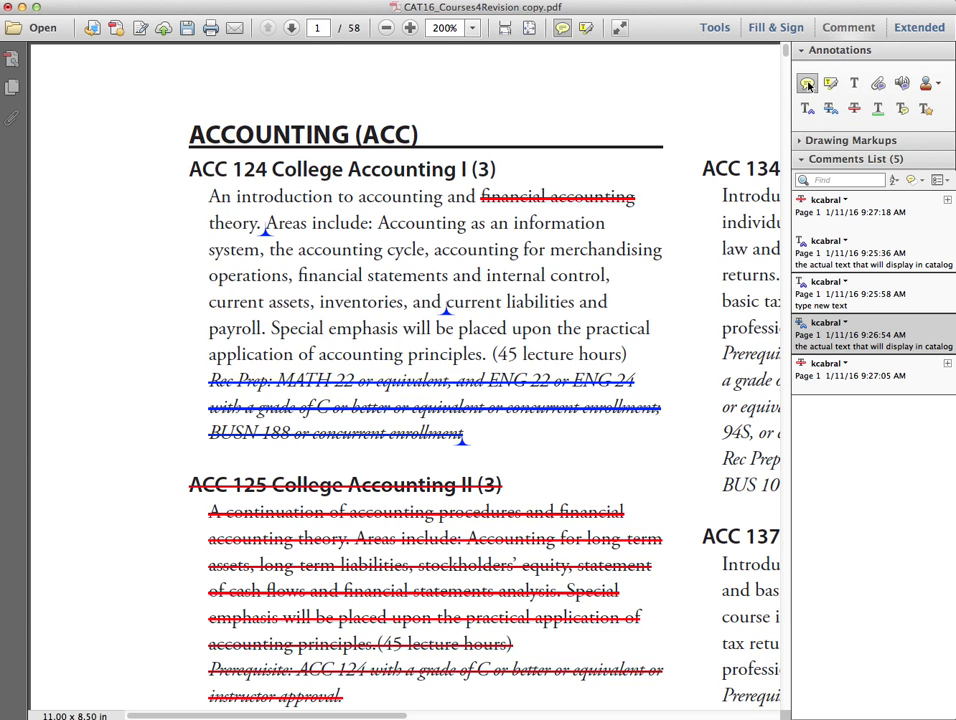
{"action": "left_click", "coordinate": [428, 94]}
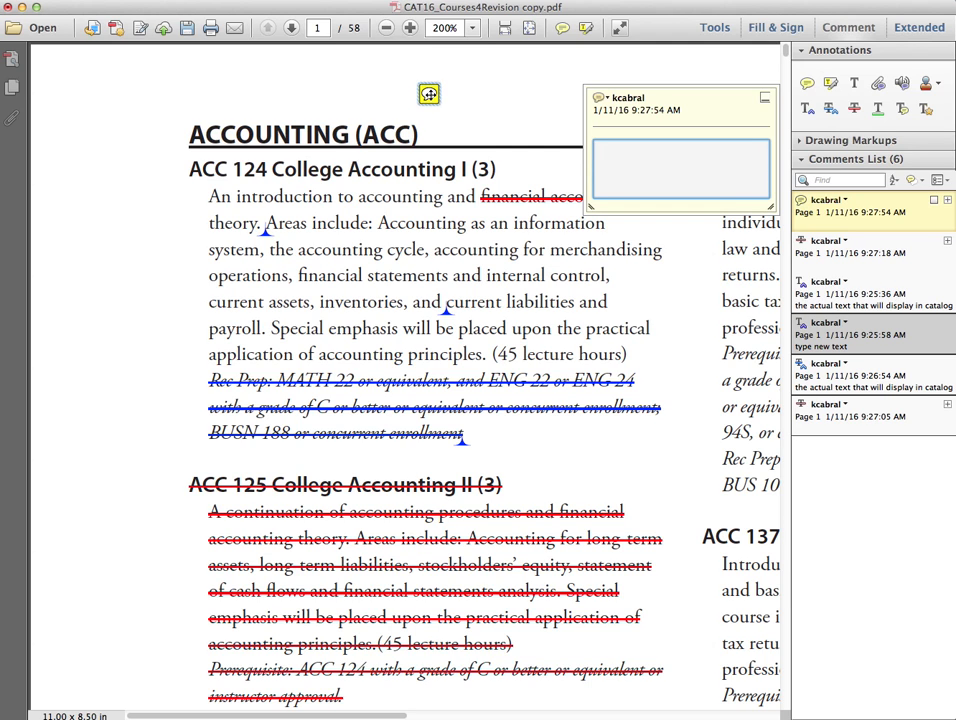
{"action": "type", "text": "to place in reverse alpha"}
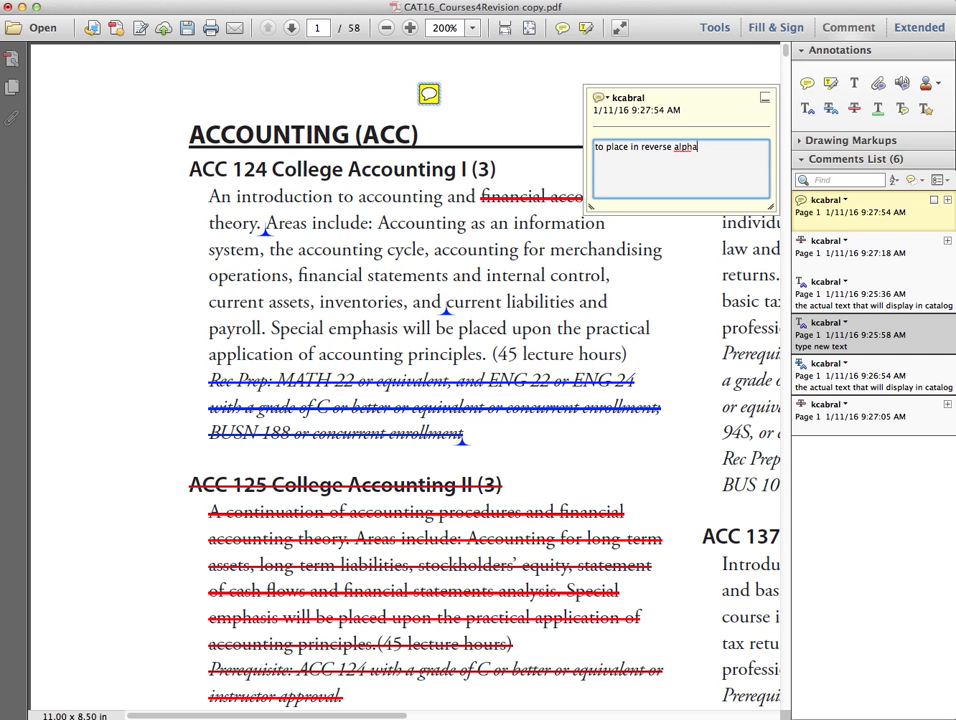
{"action": "type", "text": " order"}
{"action": "left_click", "coordinate": [538, 86]}
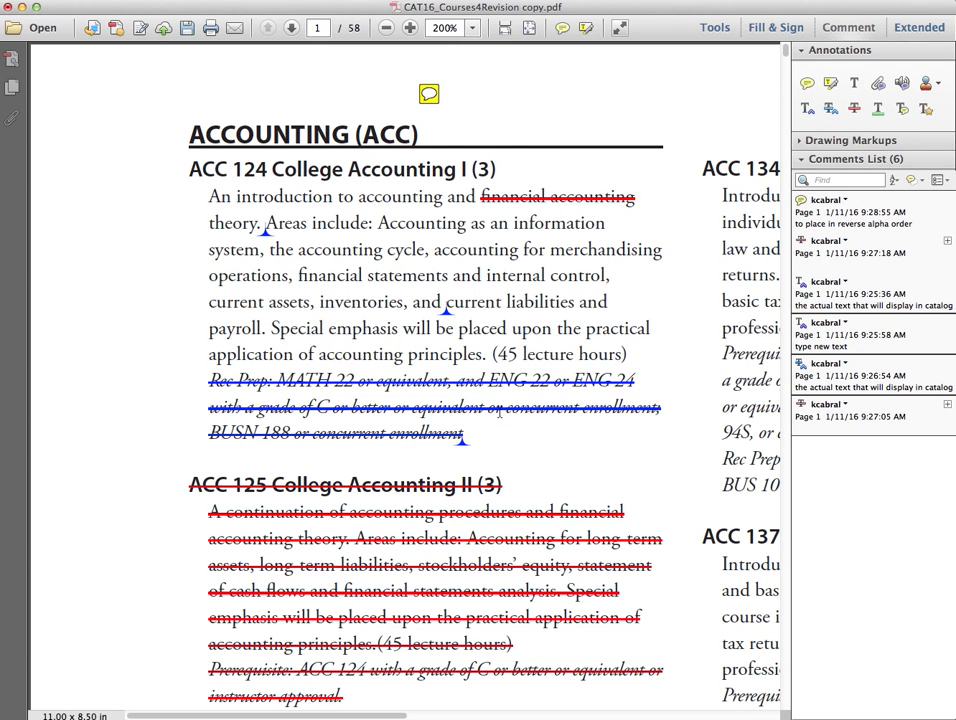
Select the ACC 124 description text from "Accounting as an information" through "current" before "liabilities"
{"action": "mouse_move", "coordinate": [513, 414]}
{"action": "left_click_drag", "start_coordinate": [378, 222], "coordinate": [452, 302]}
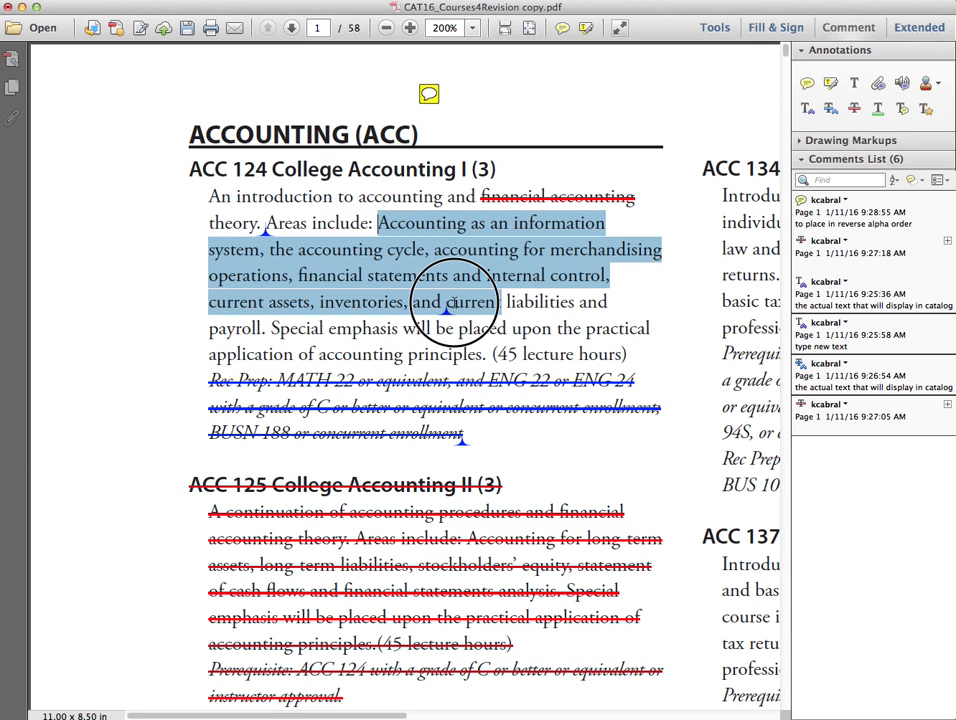
{"action": "left_click_drag", "start_coordinate": [452, 302], "coordinate": [501, 302]}
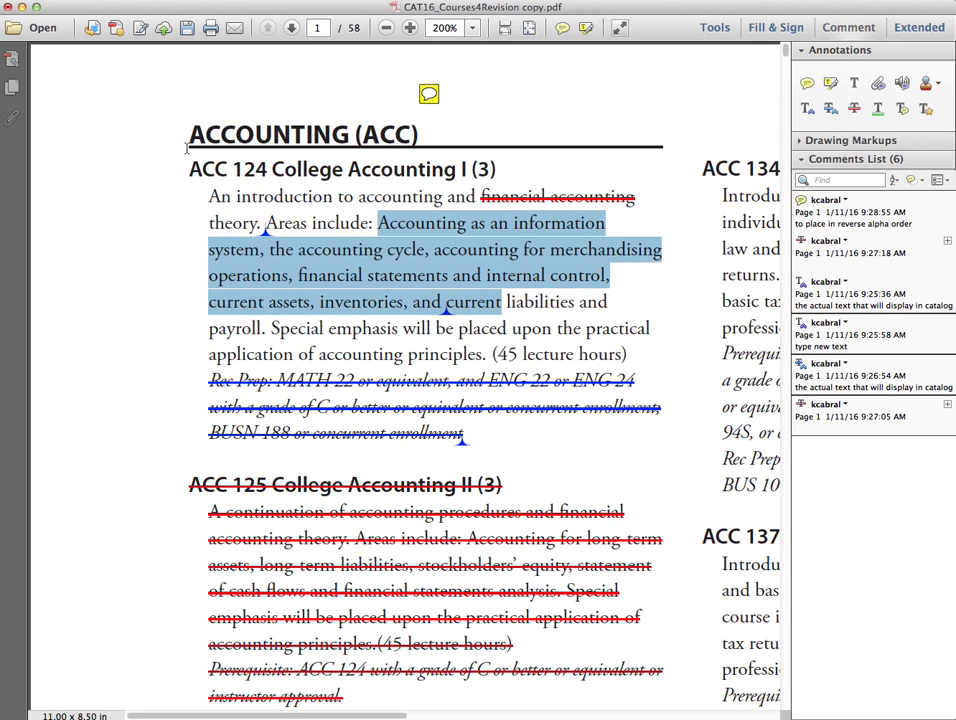